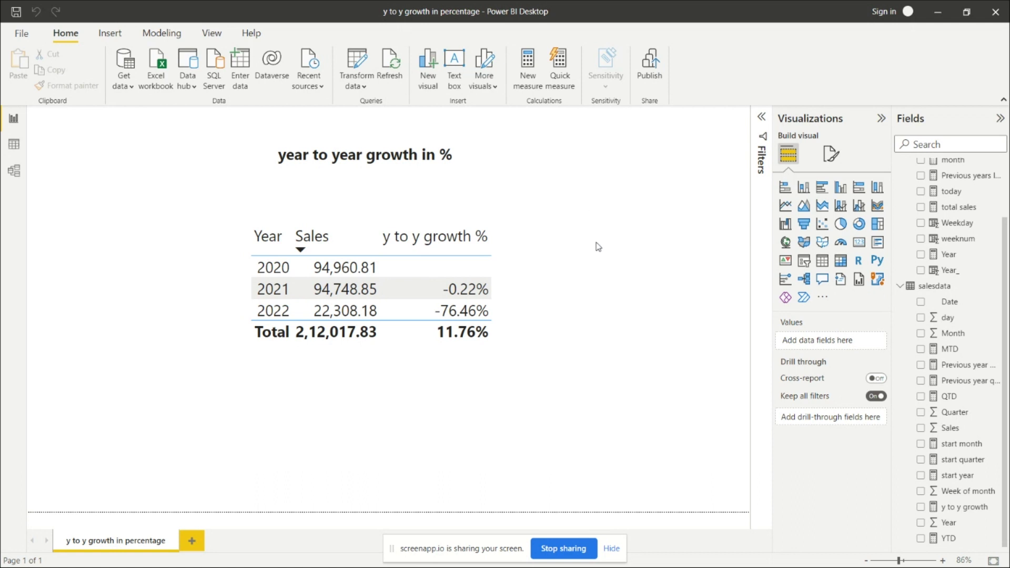
- Select the growth table visual and re-expand the Calender table's field list in the Fields pane
scroll(927, 352, "up", 3)
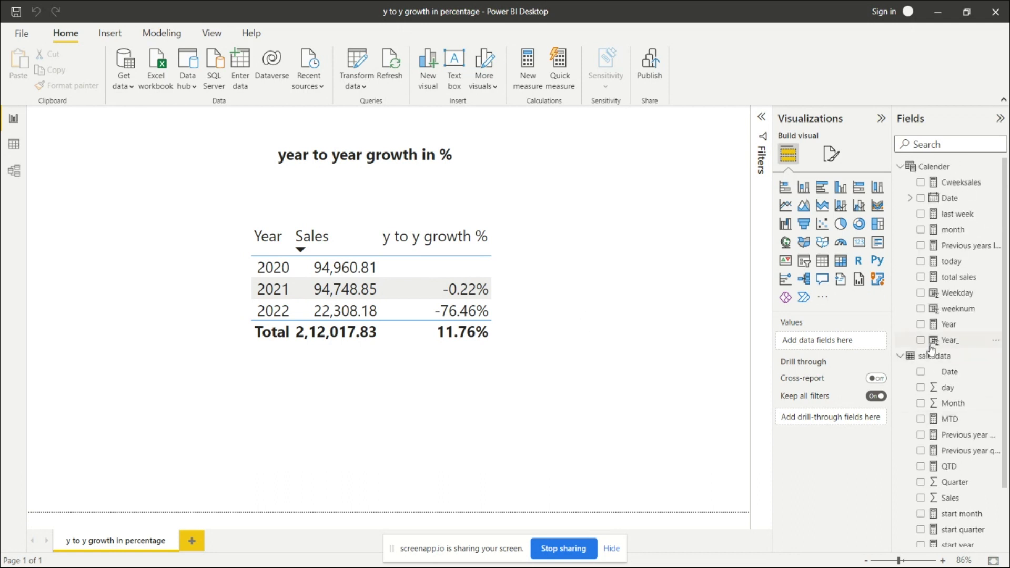
left_click(900, 166)
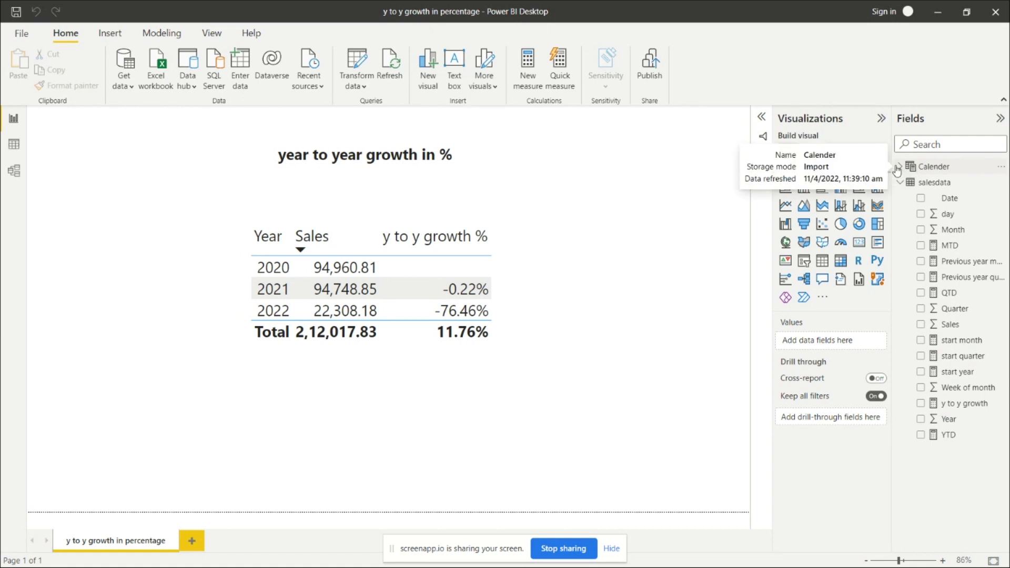
left_click(905, 183)
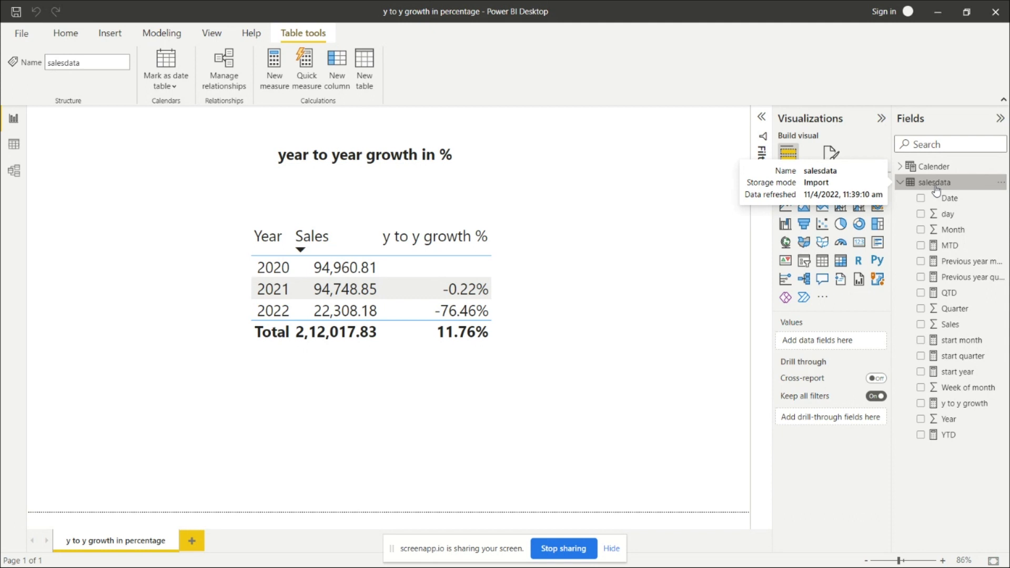
left_click(541, 273)
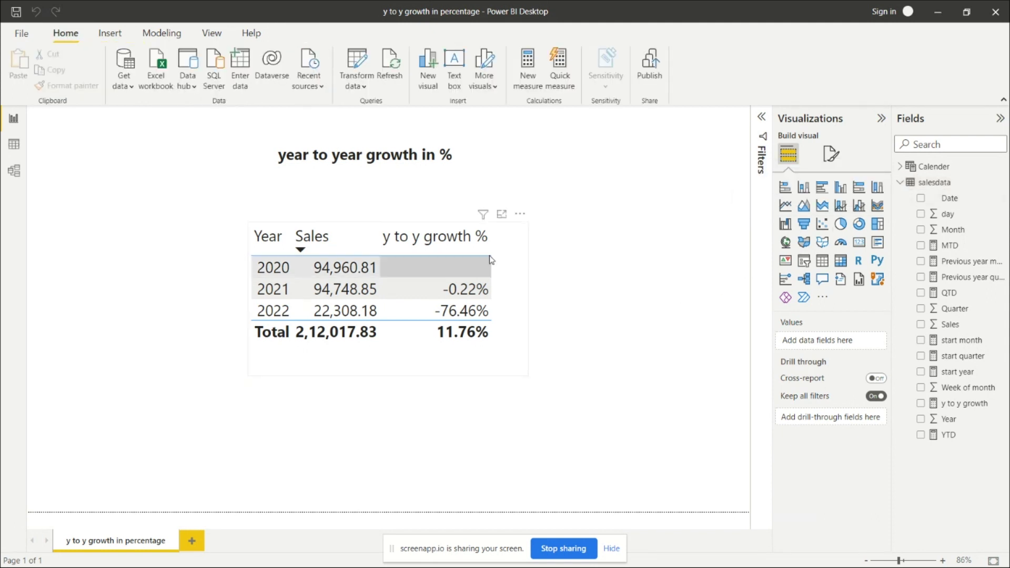
left_click(508, 250)
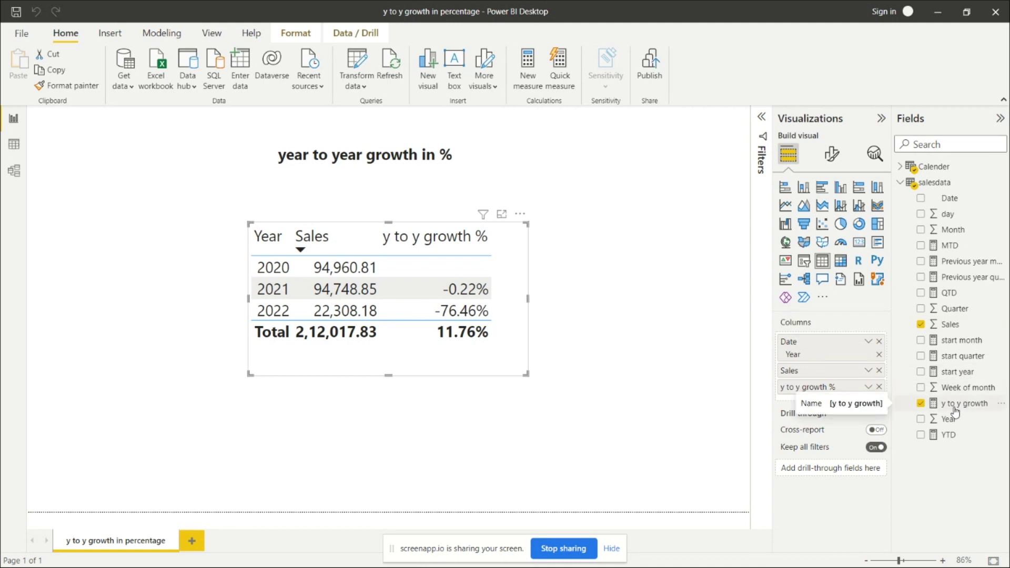
left_click(900, 167)
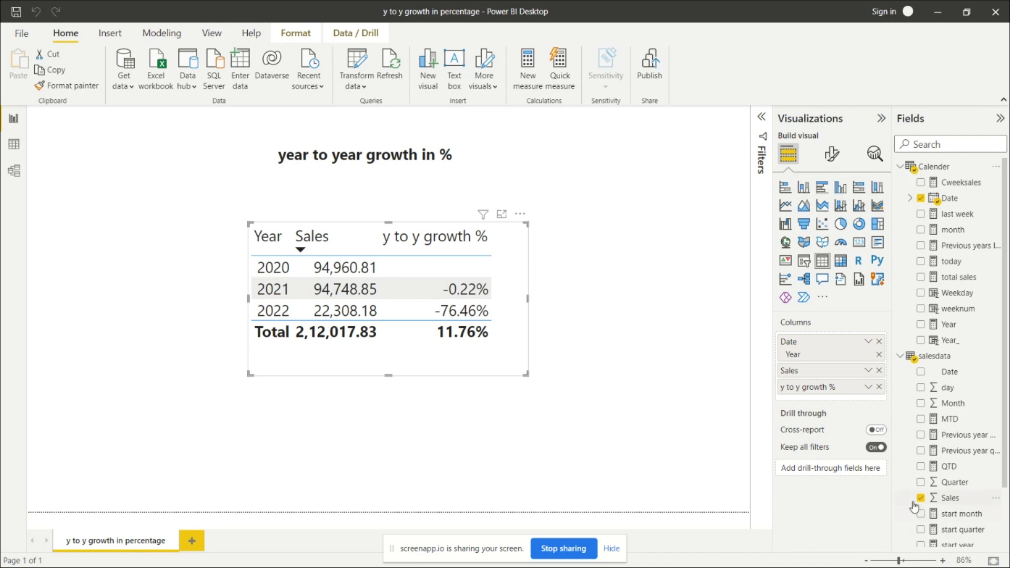
scroll(916, 502, "down", 3)
- Show the y to y growth measure's DAX formula, glance at total sales, then return to y to y growth
left_click(977, 518)
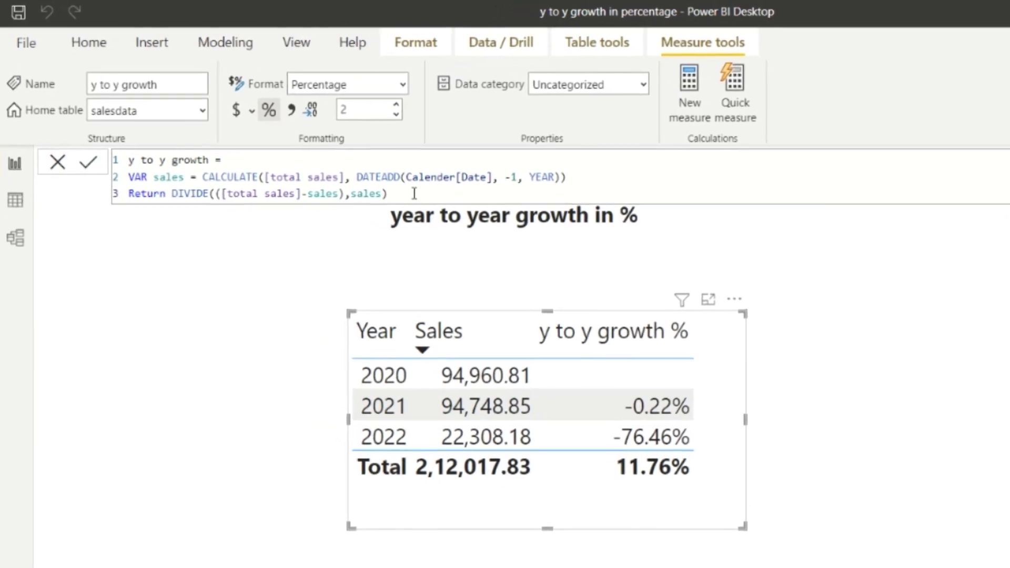
left_click(387, 182)
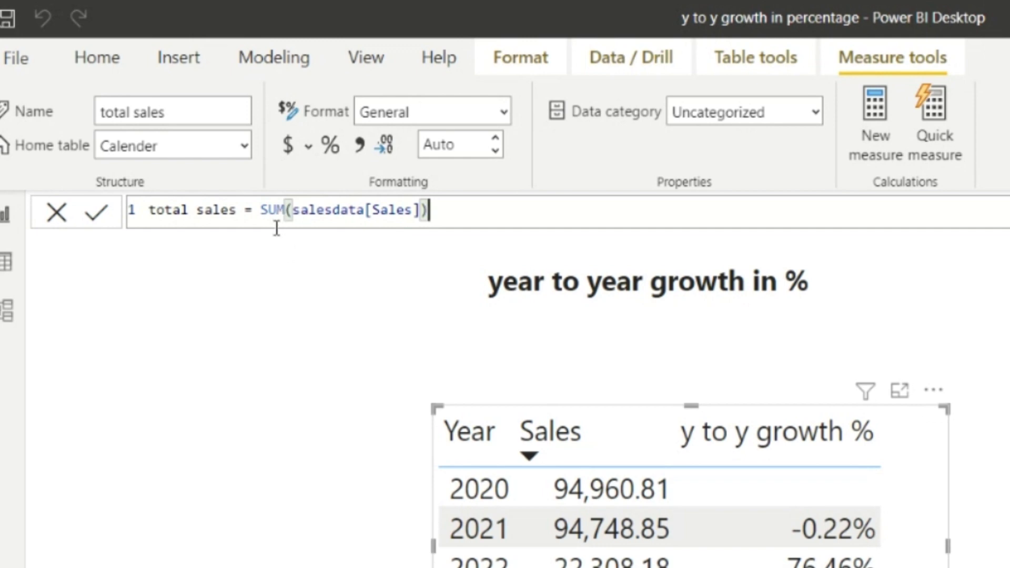
left_click(57, 212)
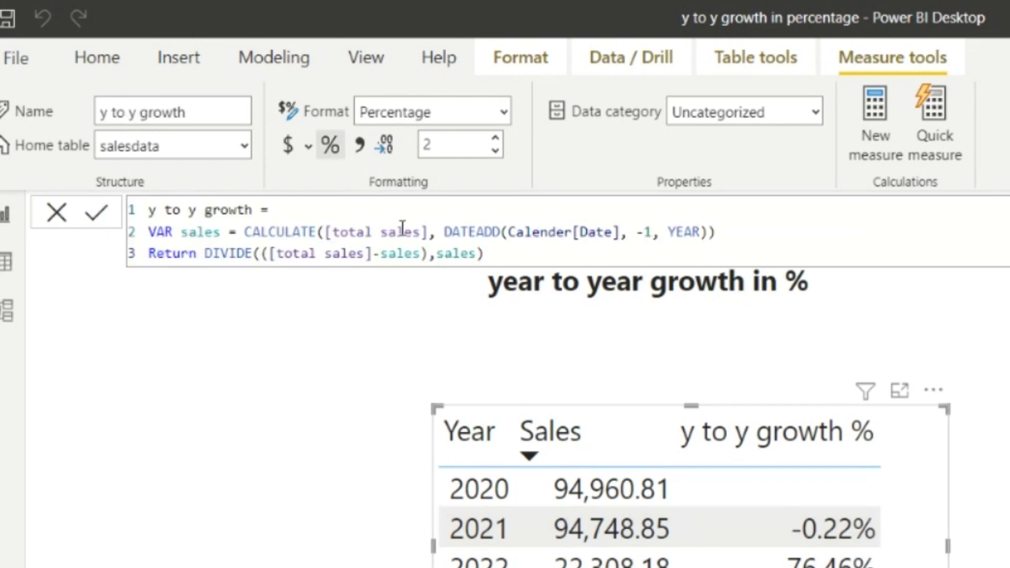
left_click(744, 240)
double_click(474, 238)
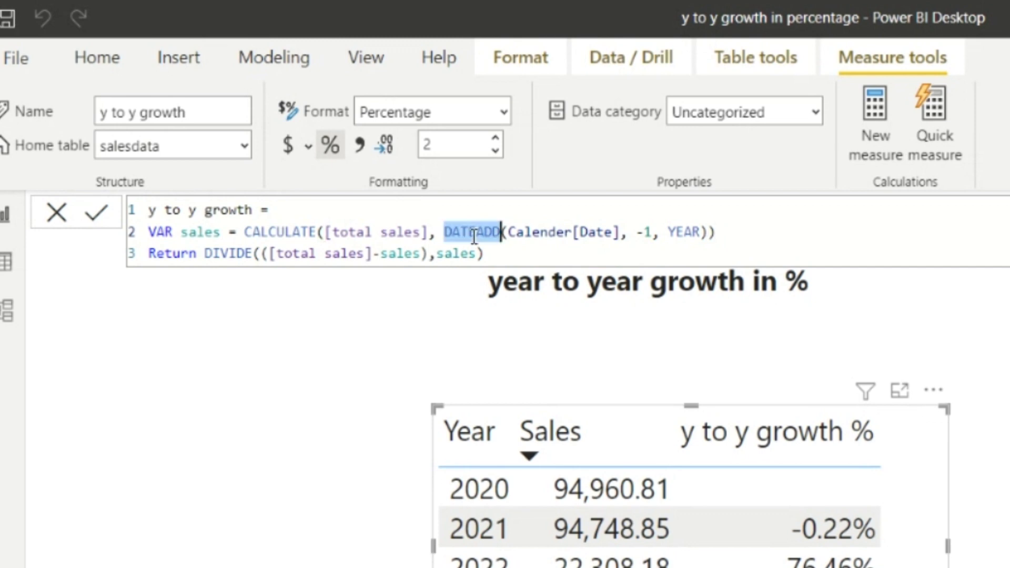
left_click(547, 243)
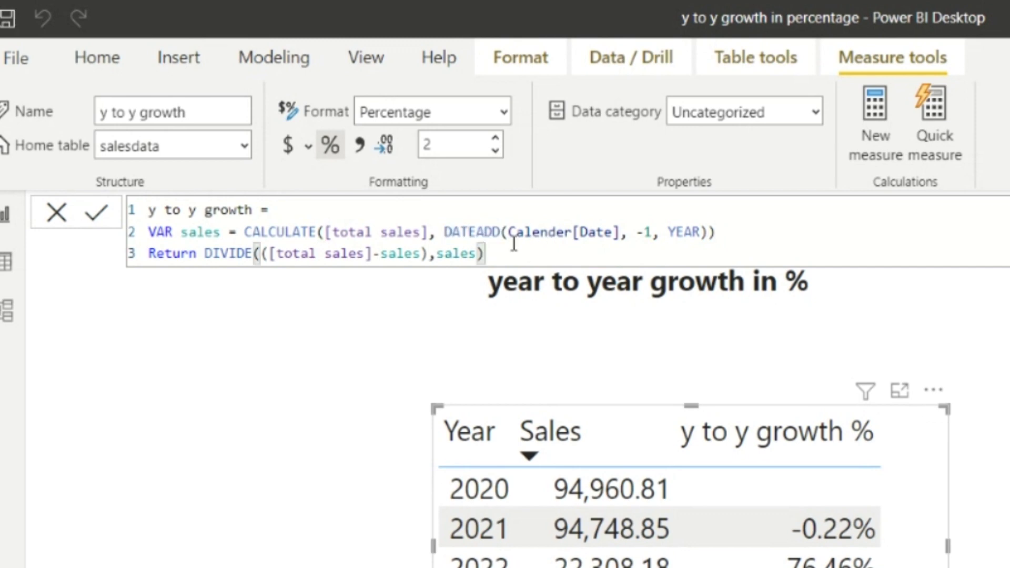
double_click(482, 236)
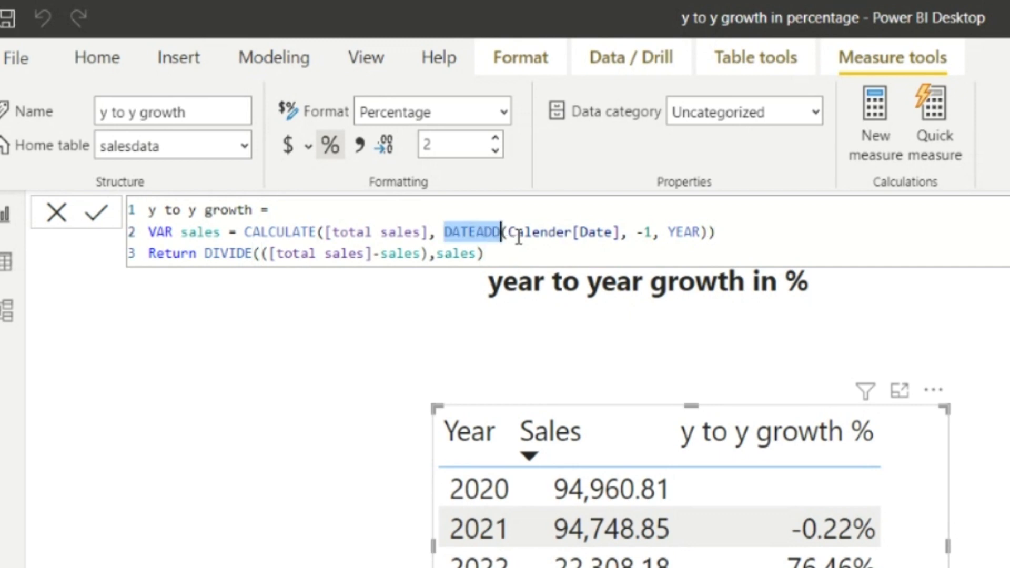
left_click(531, 234)
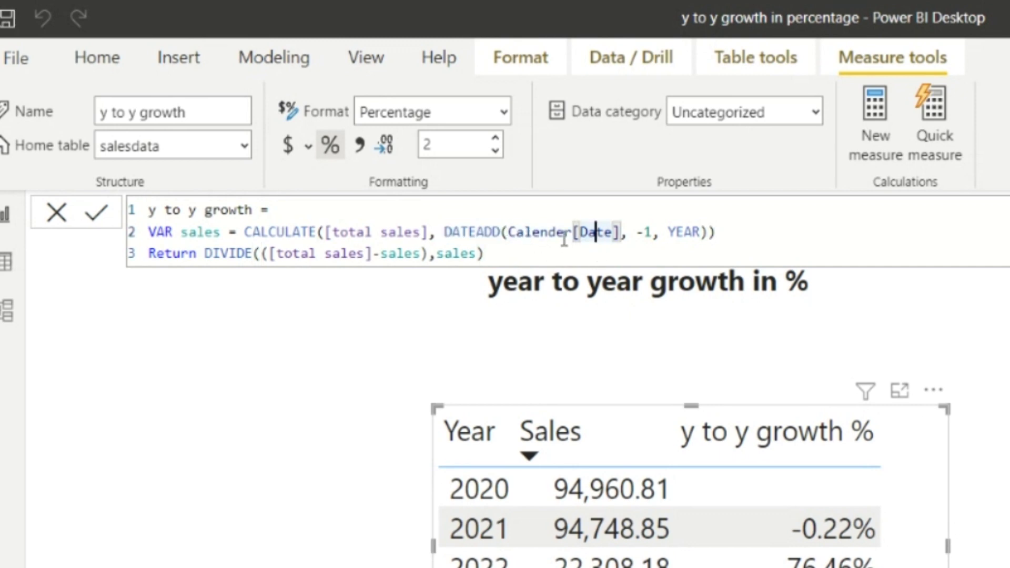
double_click(546, 234)
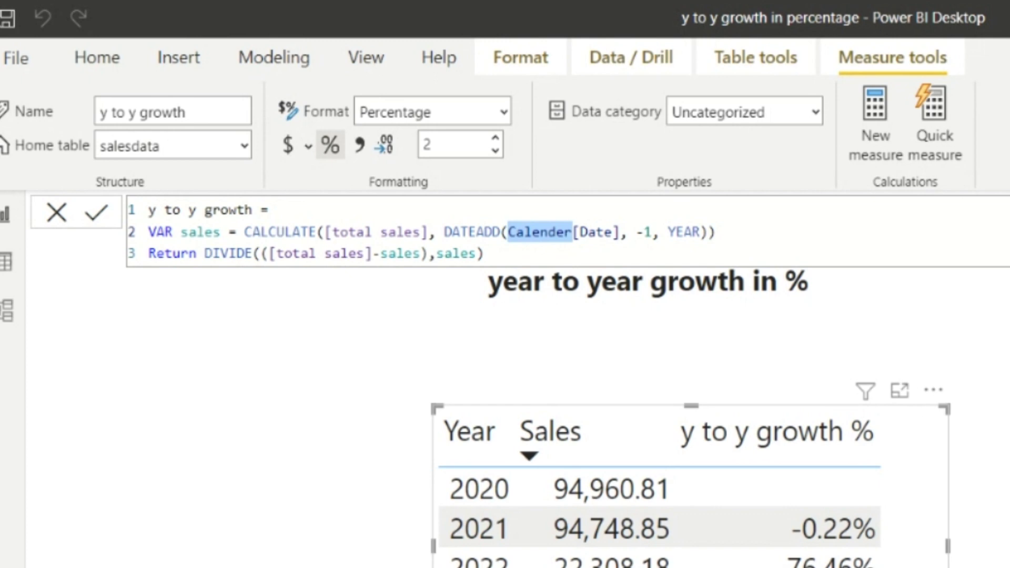
left_click(590, 238)
left_click(639, 236)
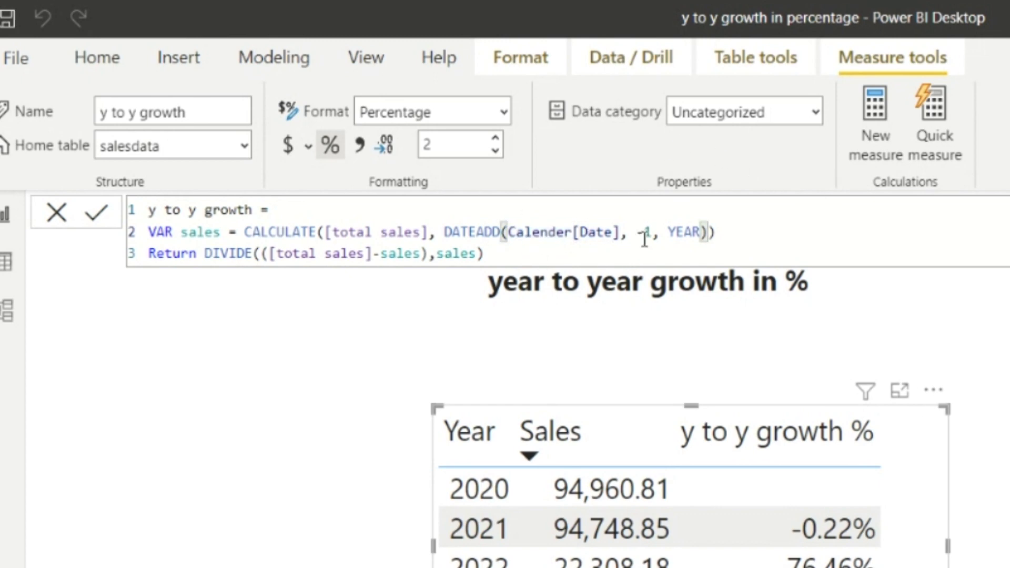
left_click(652, 230)
left_click(748, 235)
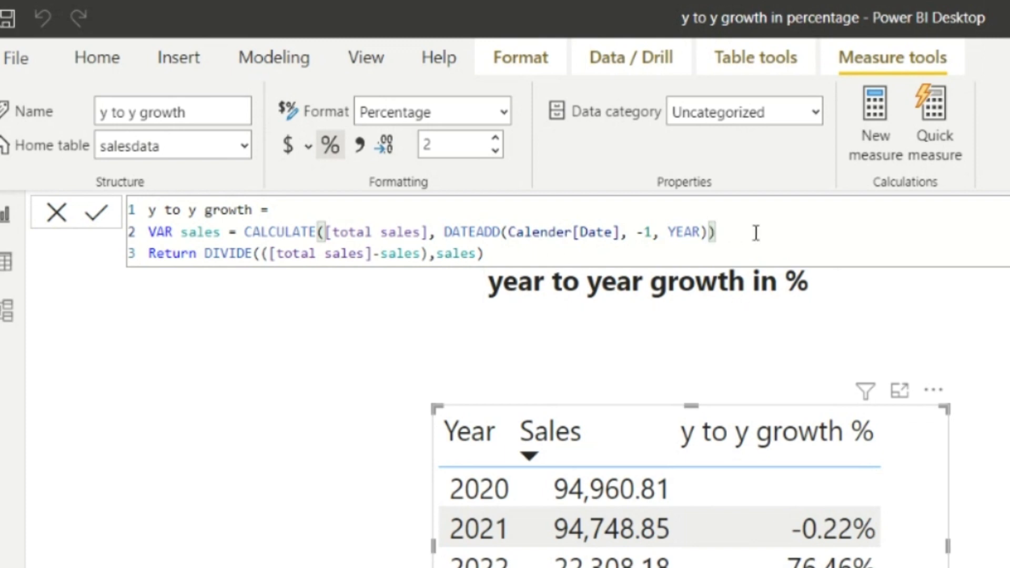
left_click(199, 255)
left_click(236, 254)
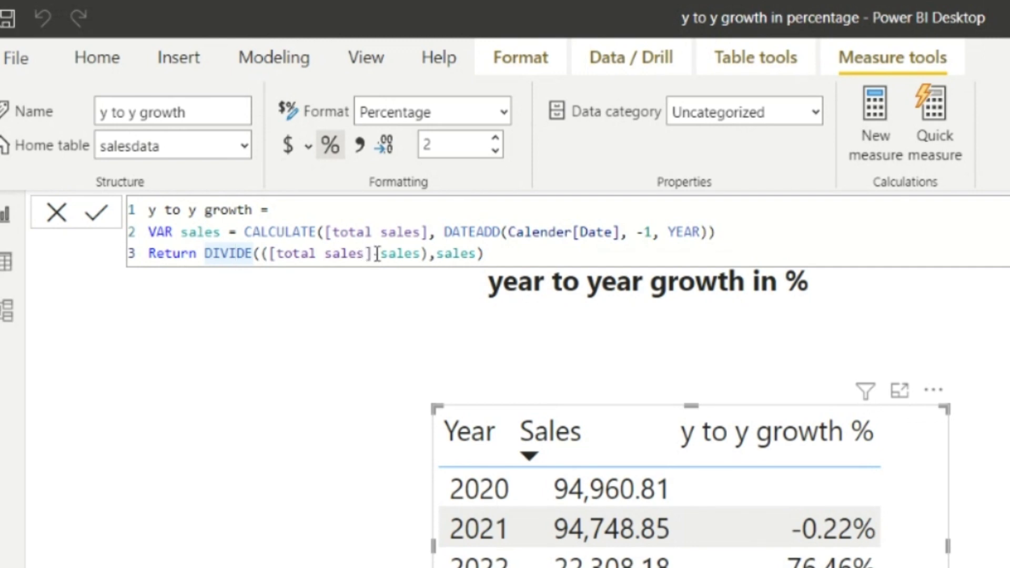
left_click_drag(181, 232, 715, 232)
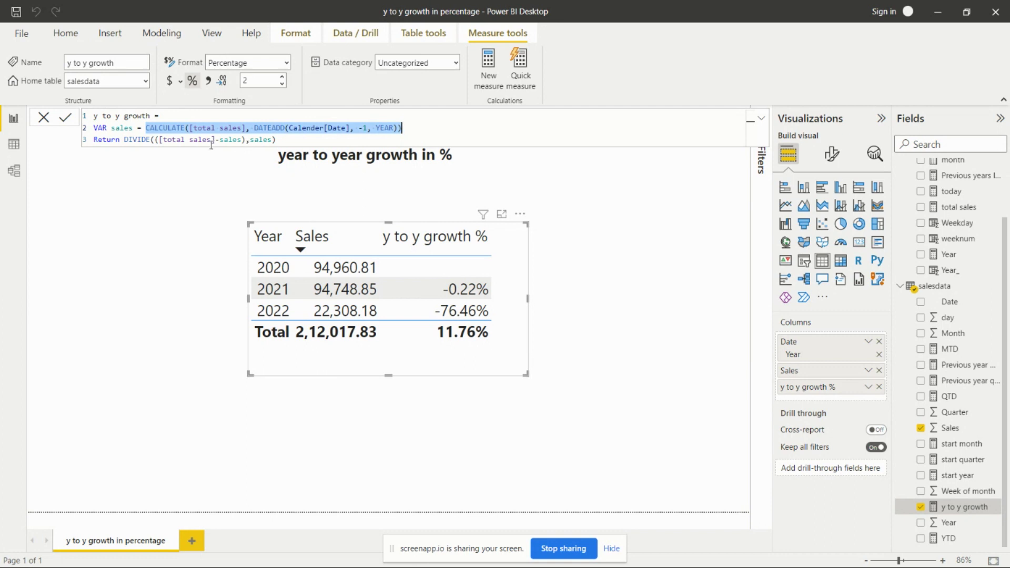
- Highlight the sales difference and divisor variable in the Return DIVIDE line, then close the formula
left_click_drag(160, 140, 242, 140)
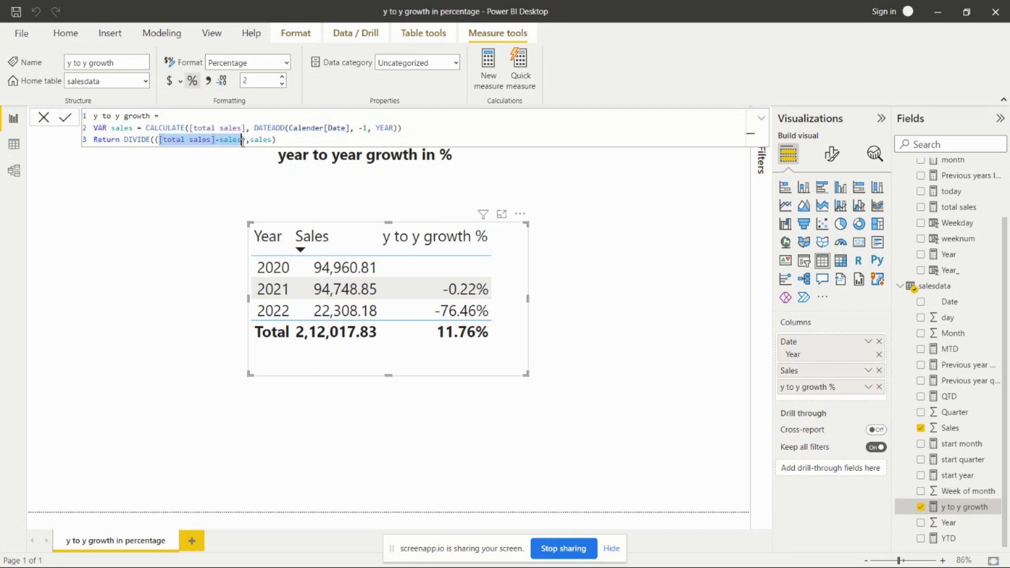
left_click(256, 142)
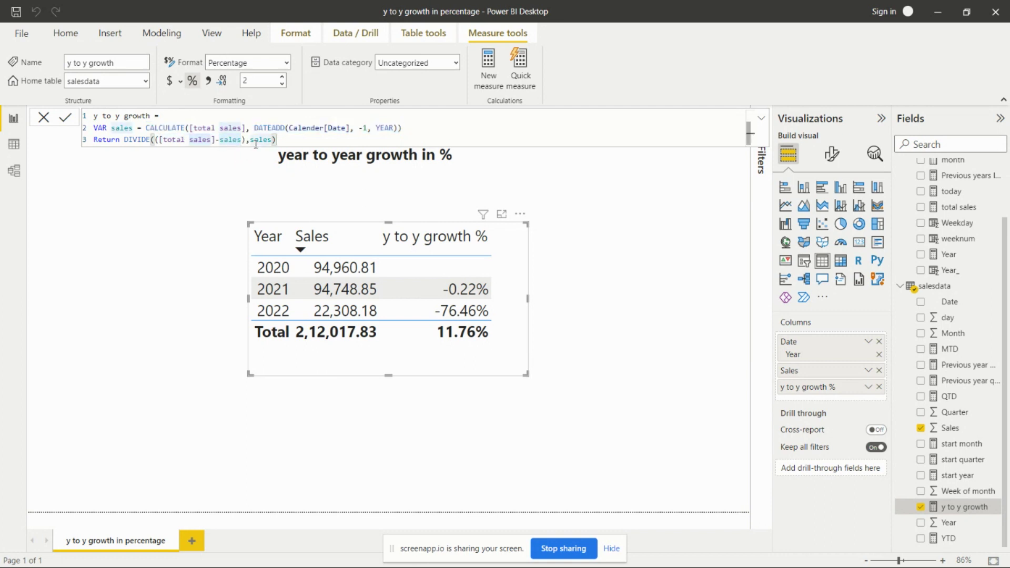
double_click(258, 141)
left_click(305, 142)
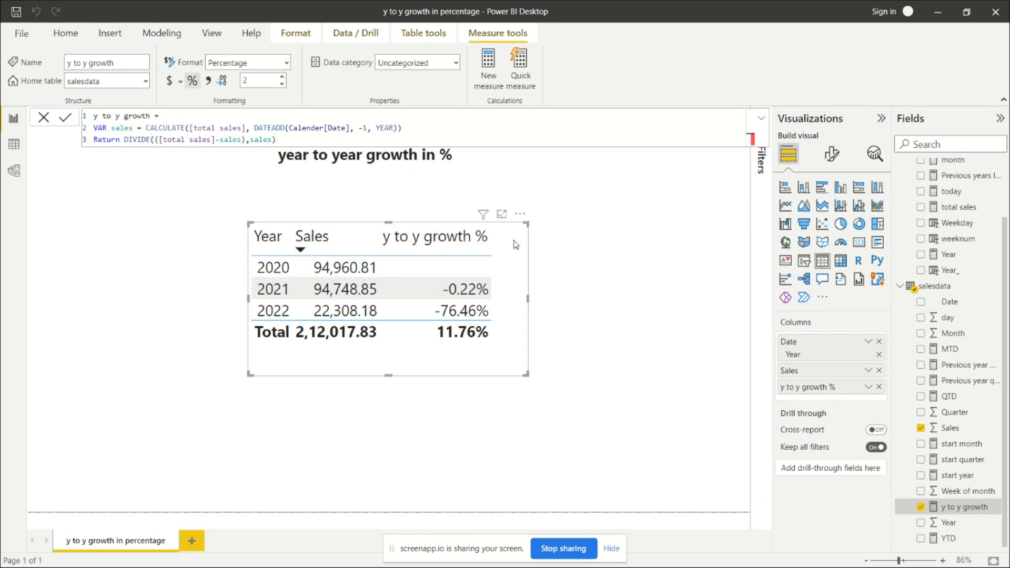
left_click(38, 120)
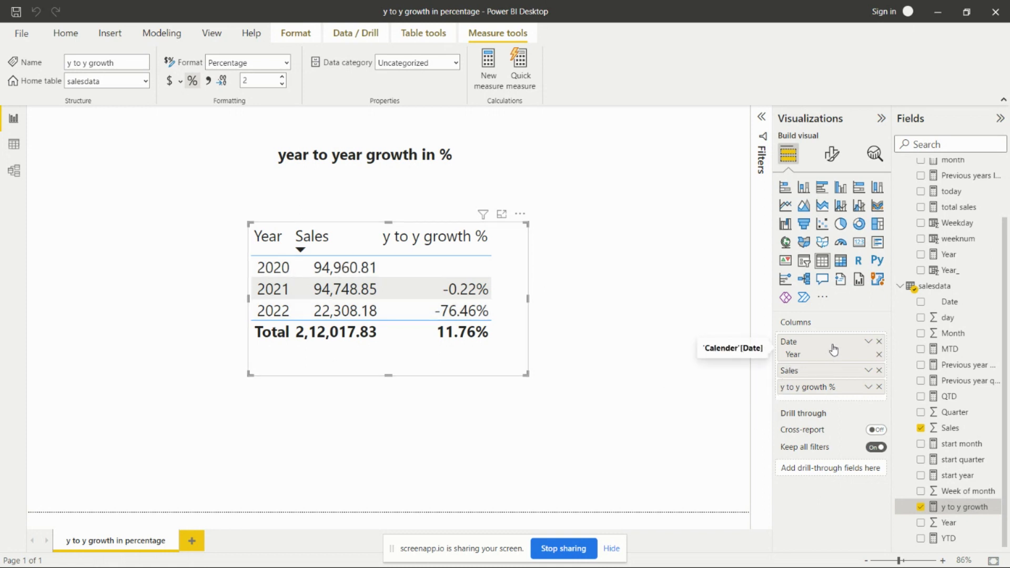
- Expand Calender > Date to reveal the Year, Quarter, Month and Day hierarchy levels
scroll(958, 216, "up", 3)
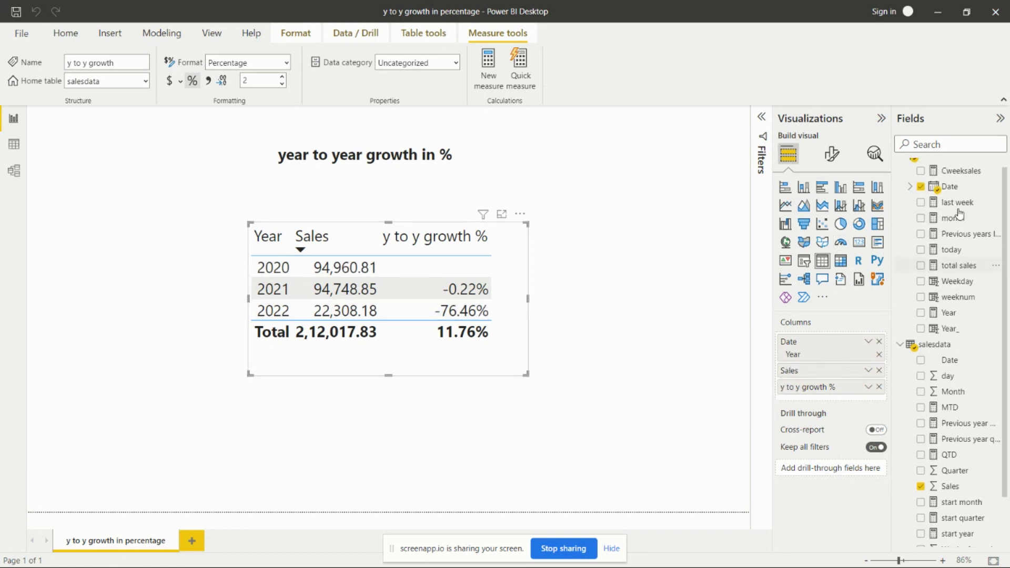
left_click(910, 199)
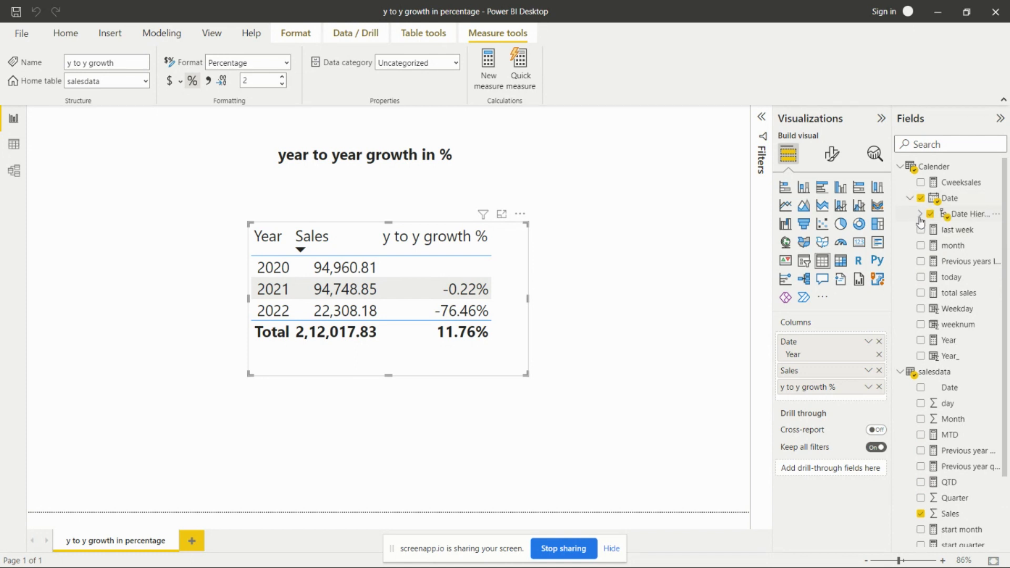
left_click(920, 214)
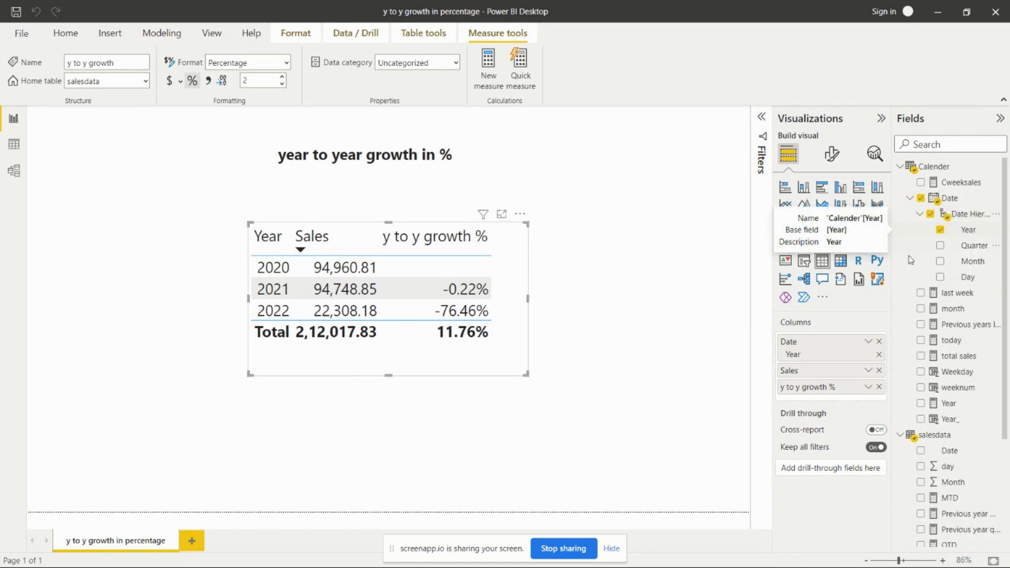
scroll(968, 390, "down", 3)
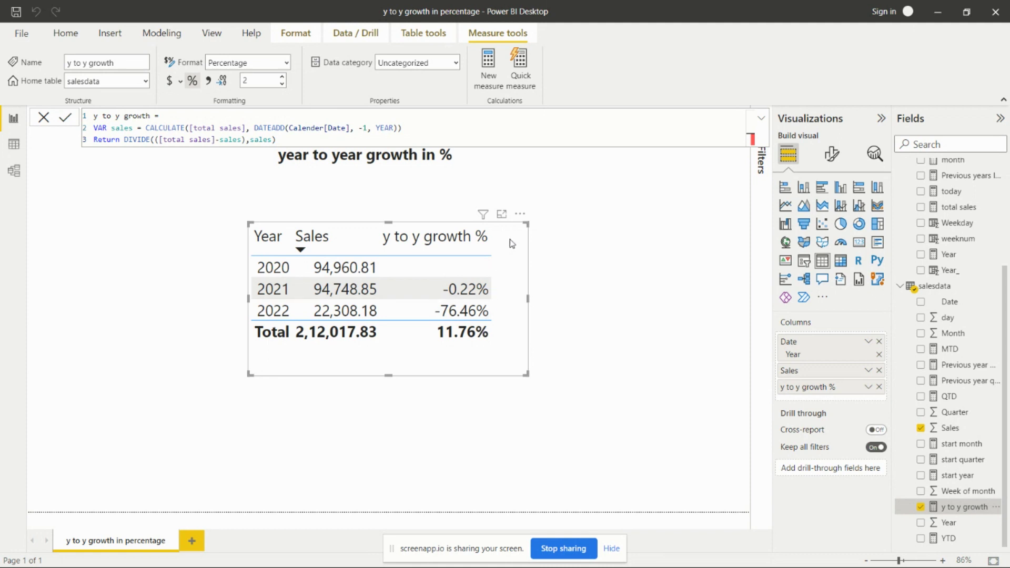
- Close the growth formula and leave the Year, Sales and growth % table deselected
left_click(41, 120)
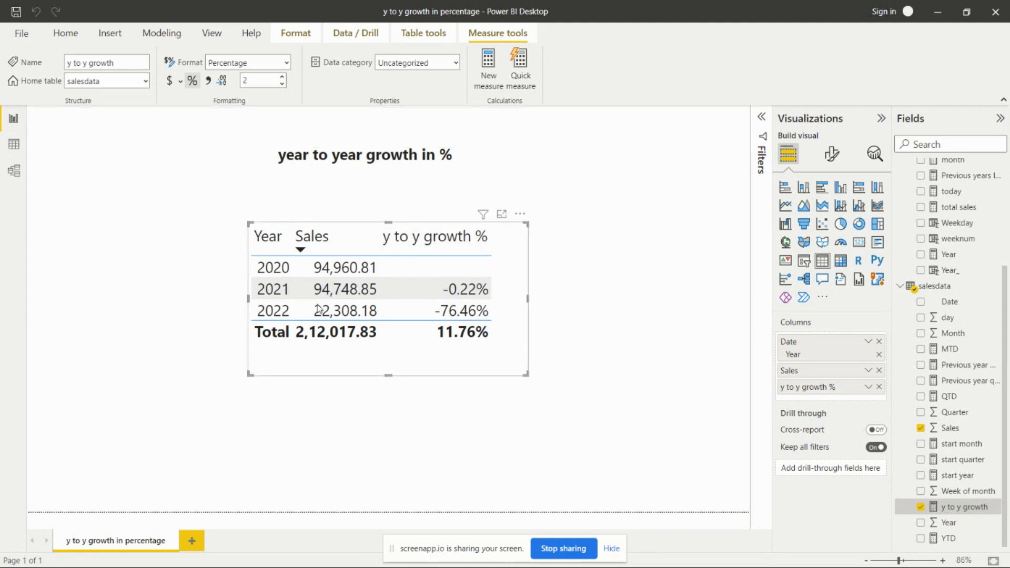
left_click(313, 238)
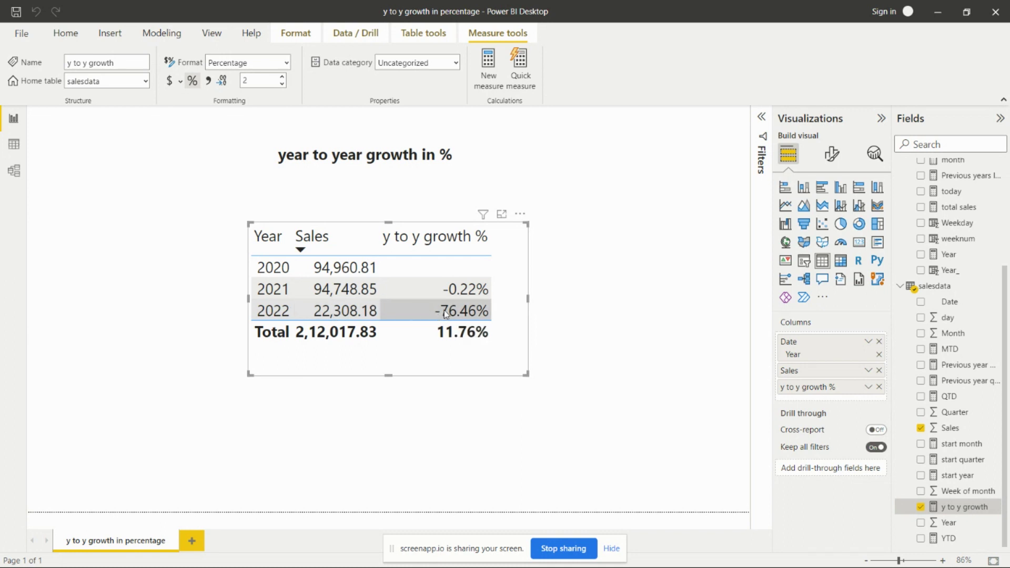
left_click(551, 217)
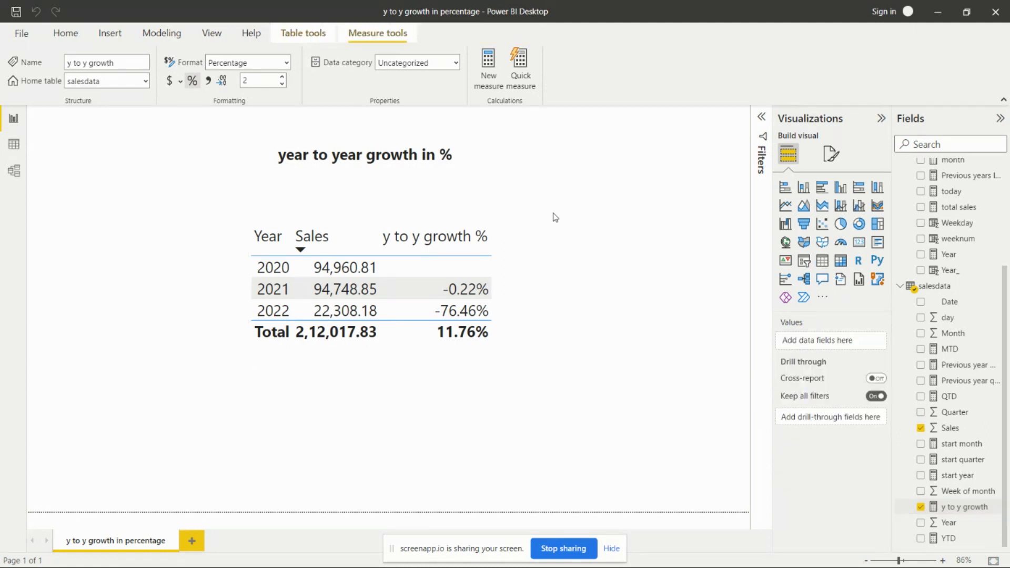